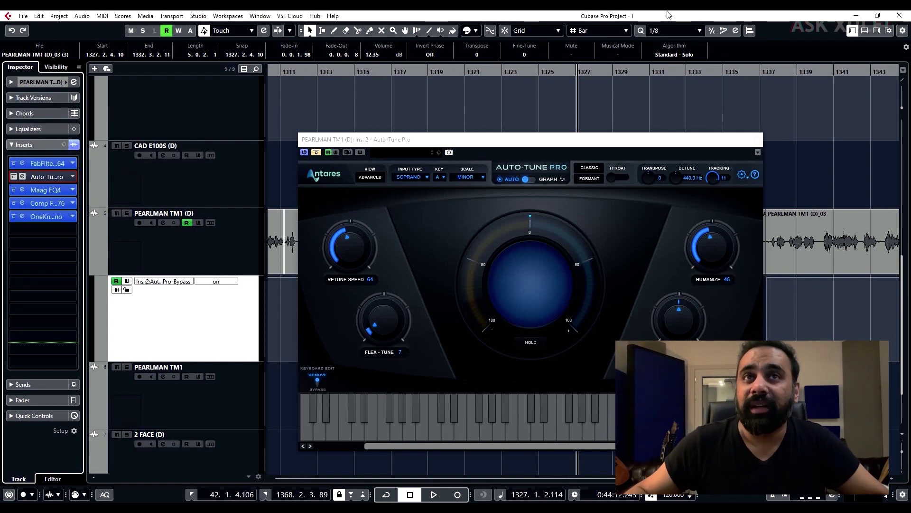
Step: Remove the bypass-off automation between bars 1327 and 1337 on the PEARLMAN TM1 (D) vocal and play the passage with Auto-Tune bypassed
drag(668, 141, 441, 286)
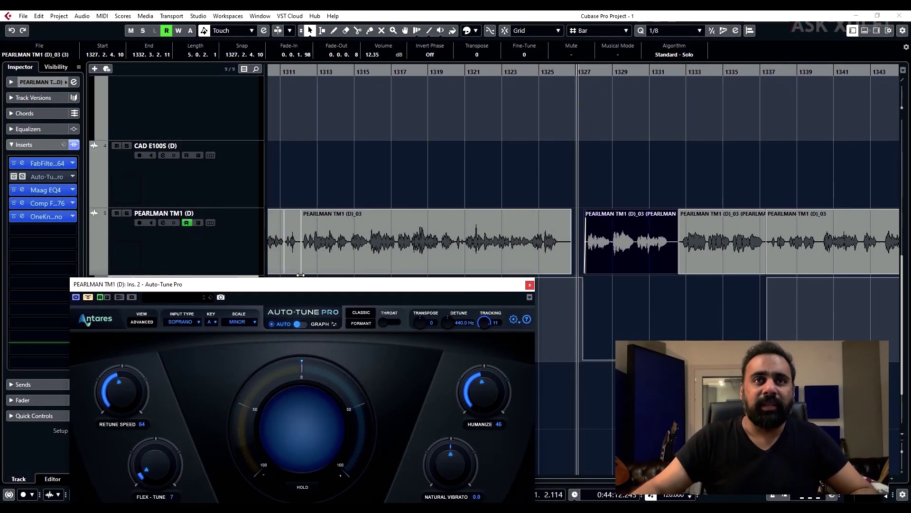
click(588, 176)
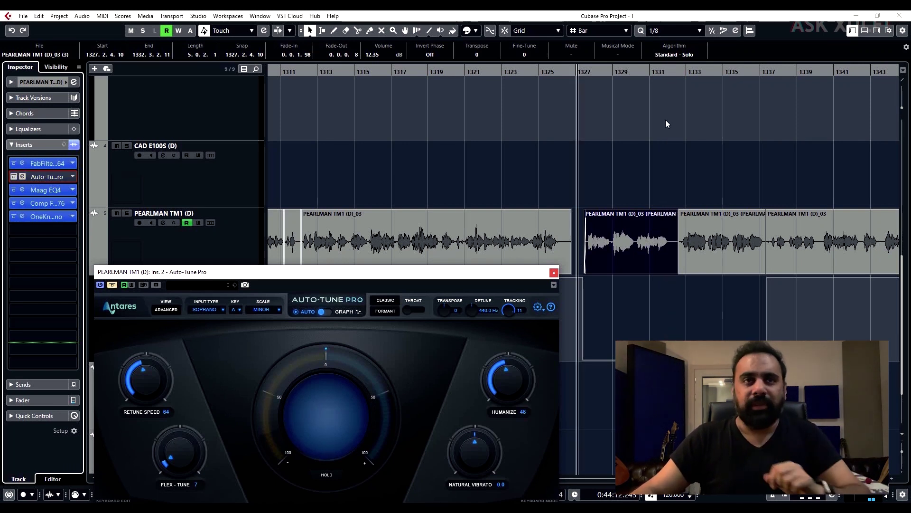
drag(447, 266, 357, 144)
drag(636, 382, 503, 351)
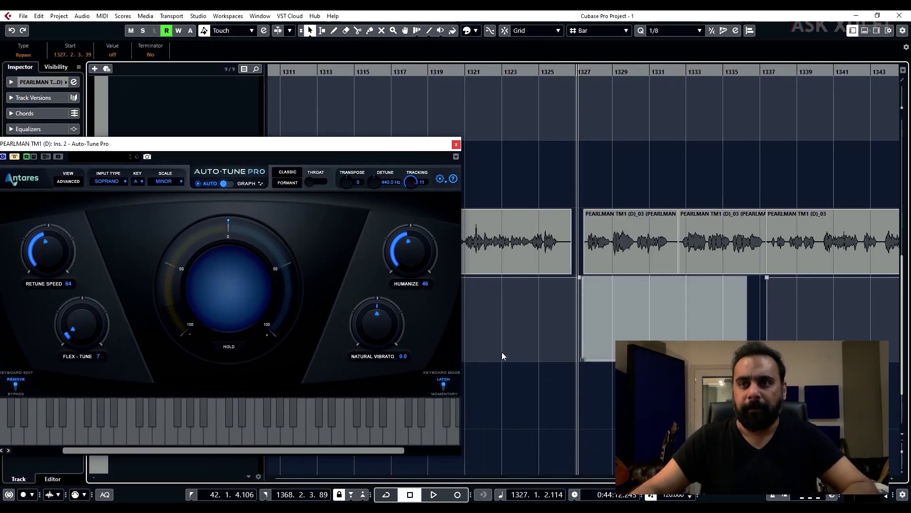
click(768, 318)
key(space)
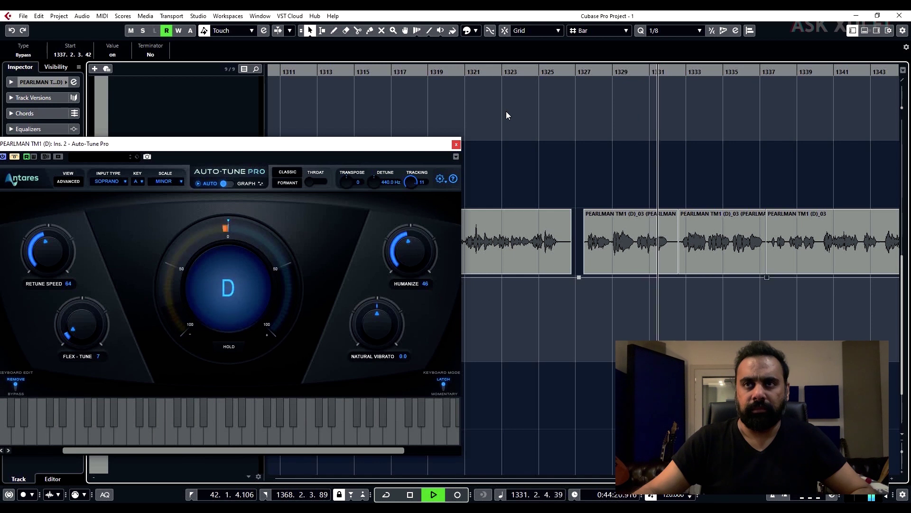
key(space)
Step: Add the Retune Speed parameter of insert 2, Auto-Tune Pro, to the vocal track's automation lane
drag(405, 147, 476, 252)
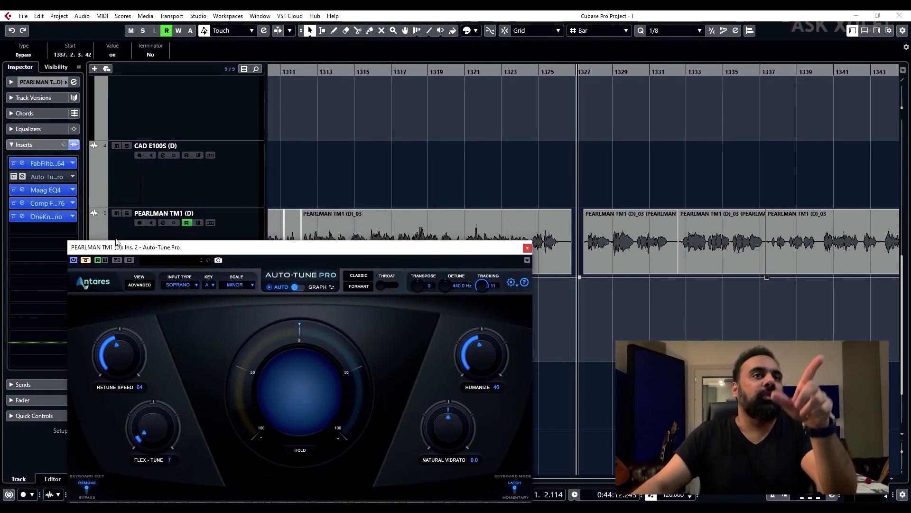
drag(178, 248, 145, 182)
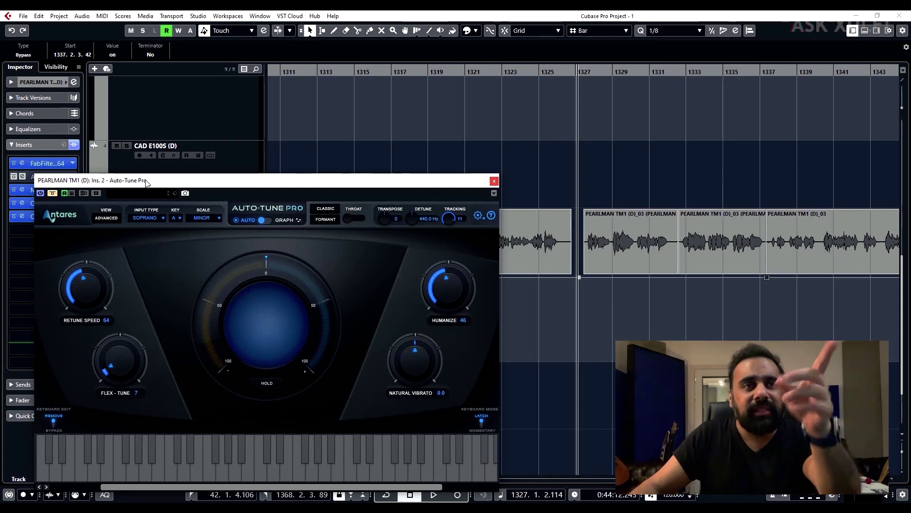
drag(147, 183, 199, 377)
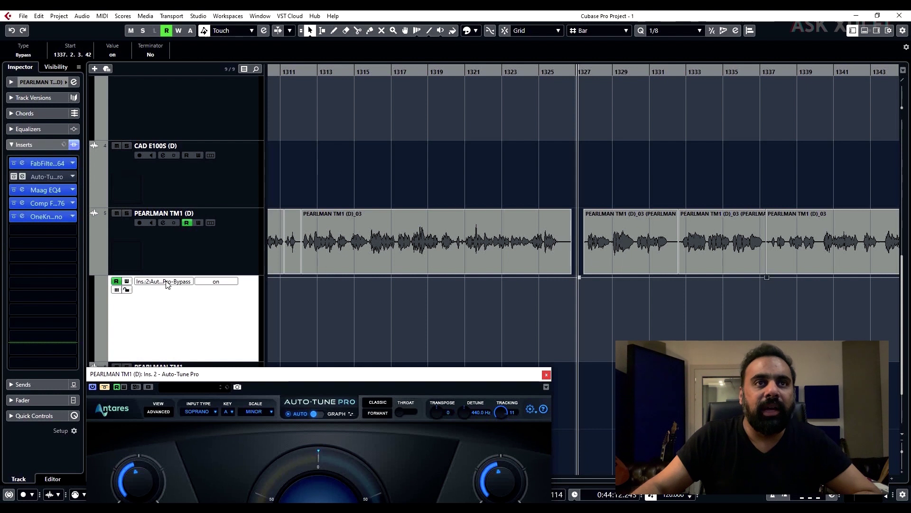
click(189, 283)
click(193, 200)
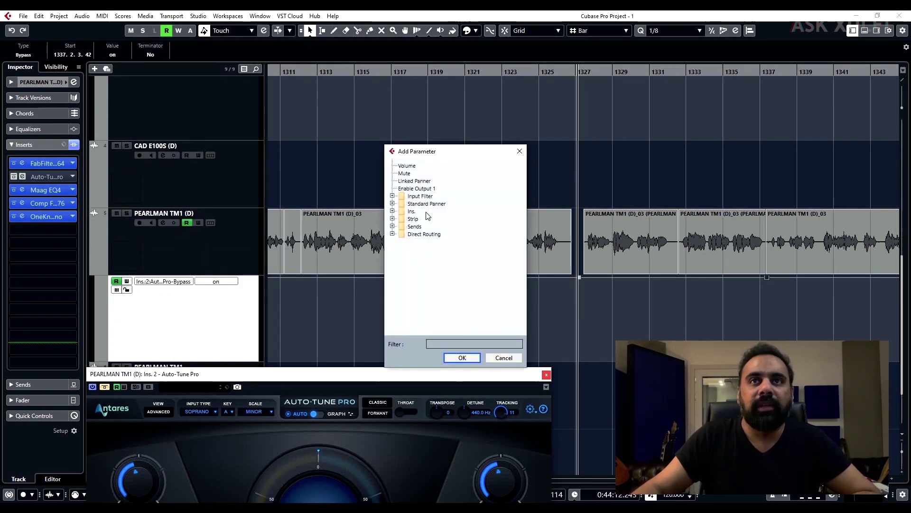
click(393, 212)
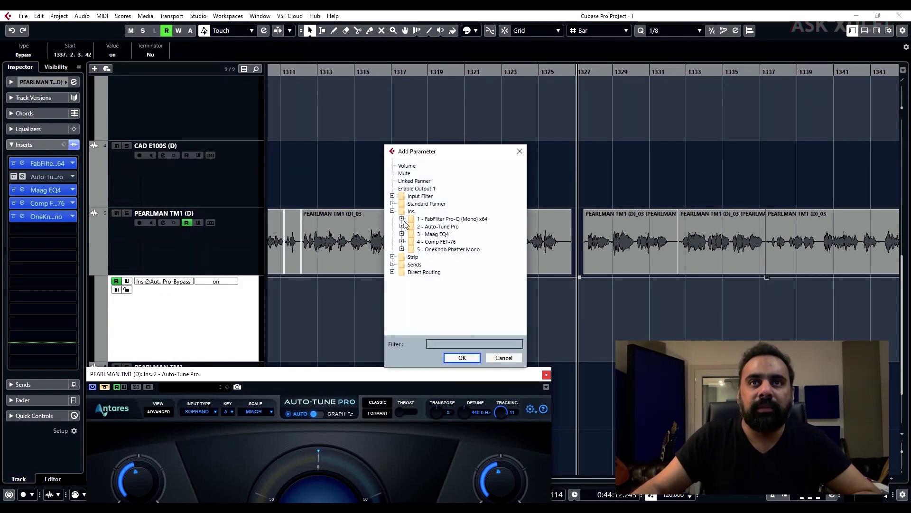
click(402, 226)
drag(523, 228, 518, 250)
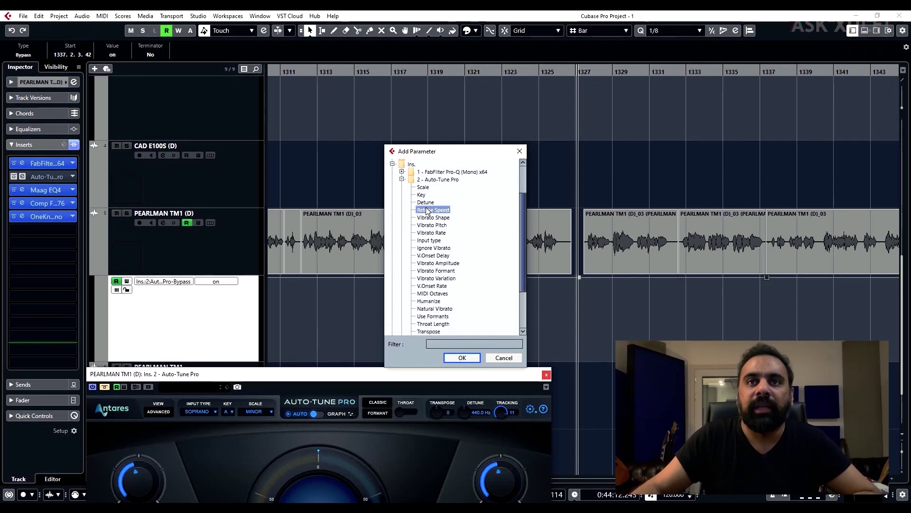
click(465, 354)
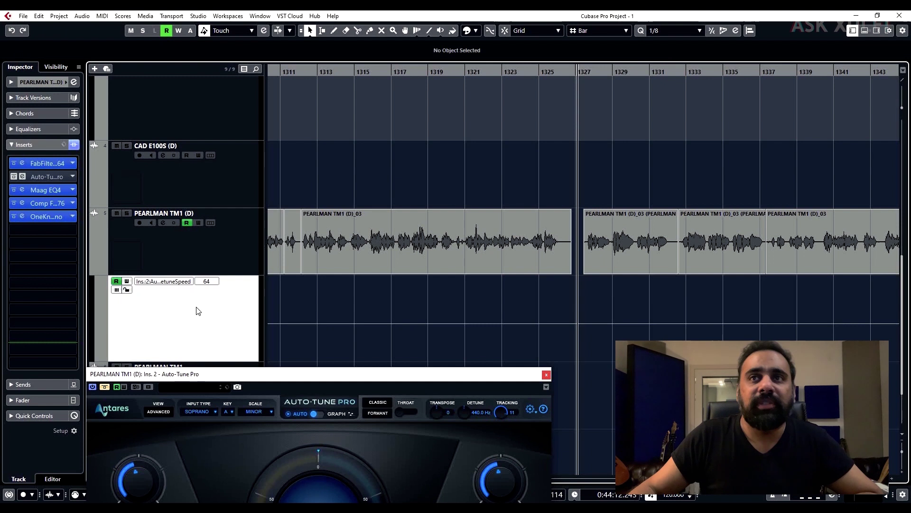
Step: Add Retune Speed automation points near the end of bar 1326 at 64 and at bar 1327 at 20
click(568, 323)
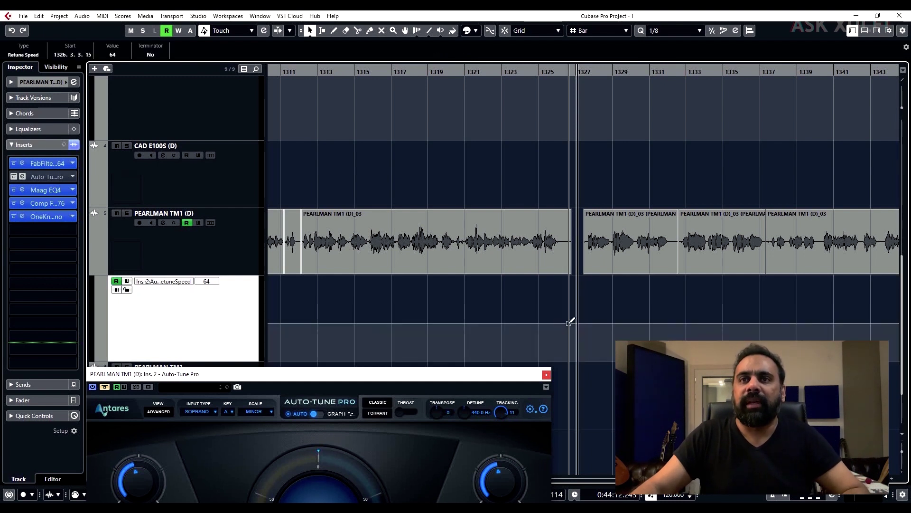
click(575, 323)
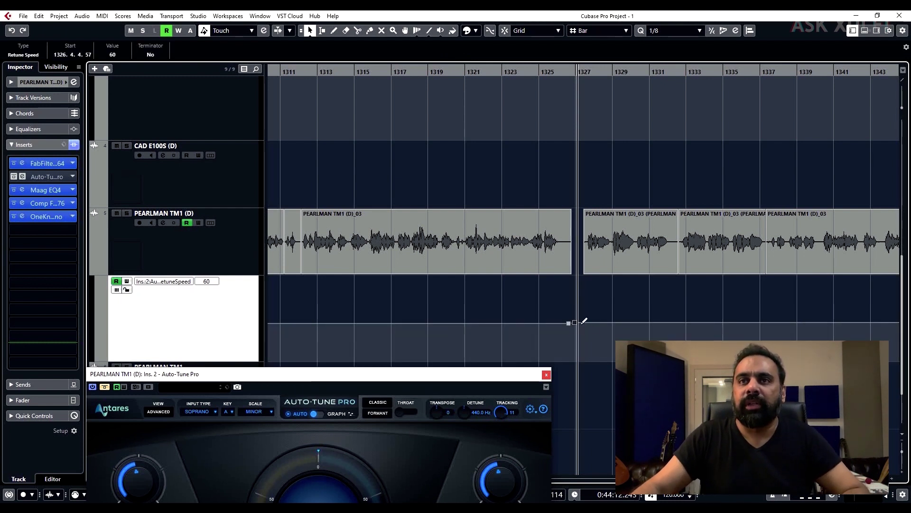
drag(575, 323, 577, 304)
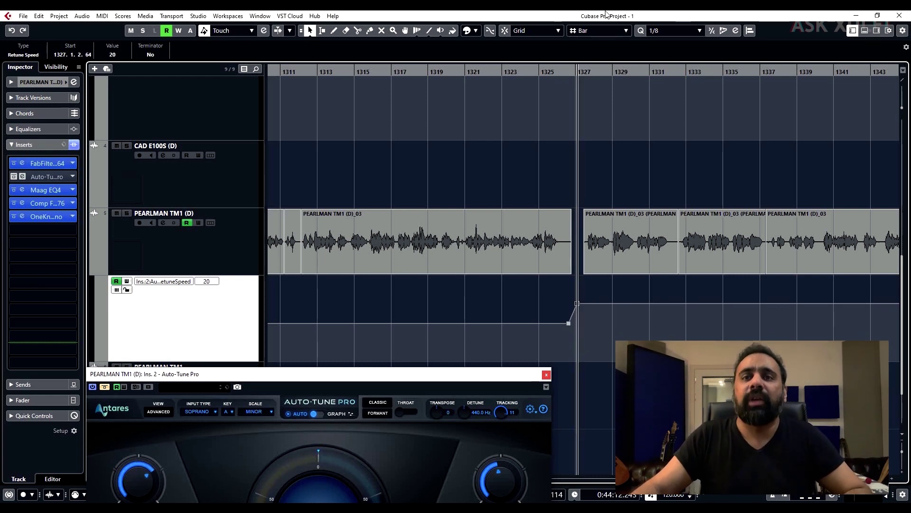
Step: Set Auto-Tune Pro's Bypass automation to off from about bar 1327 to bar 1337, and play the passage
click(546, 375)
click(171, 282)
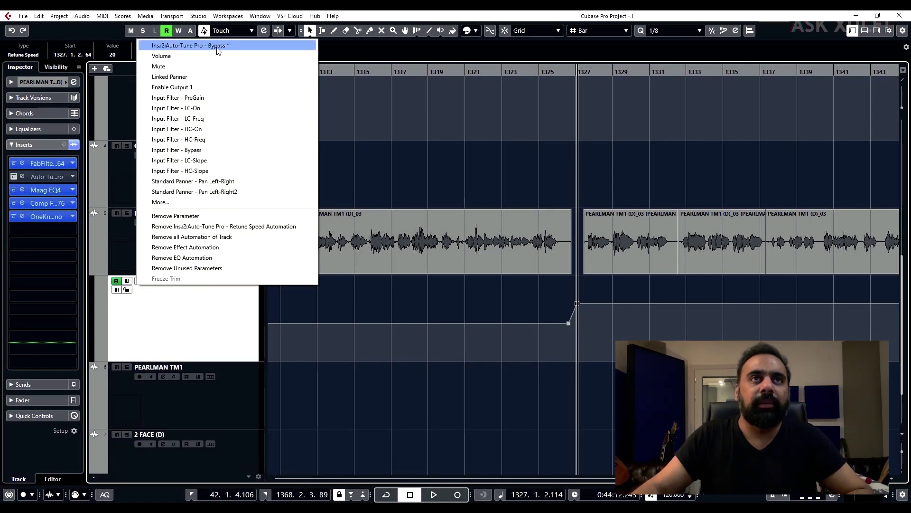
click(199, 47)
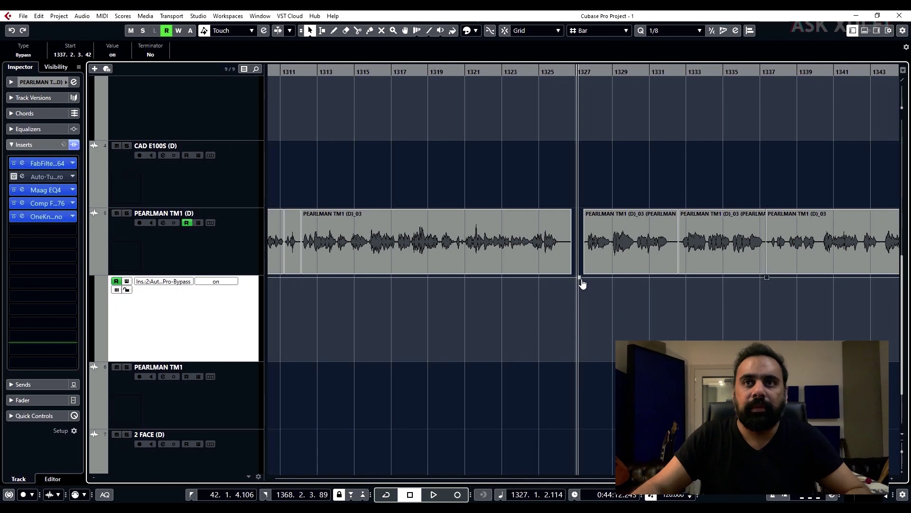
drag(582, 280, 585, 359)
key(space)
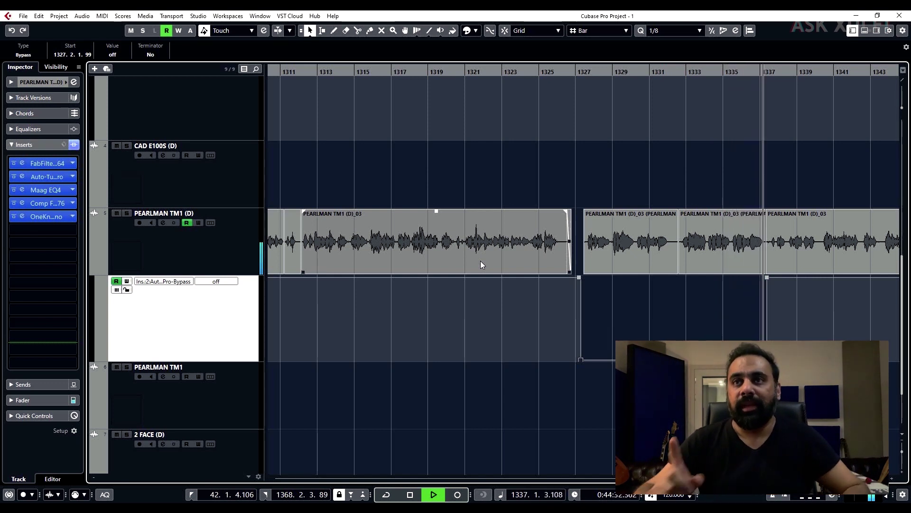
key(space)
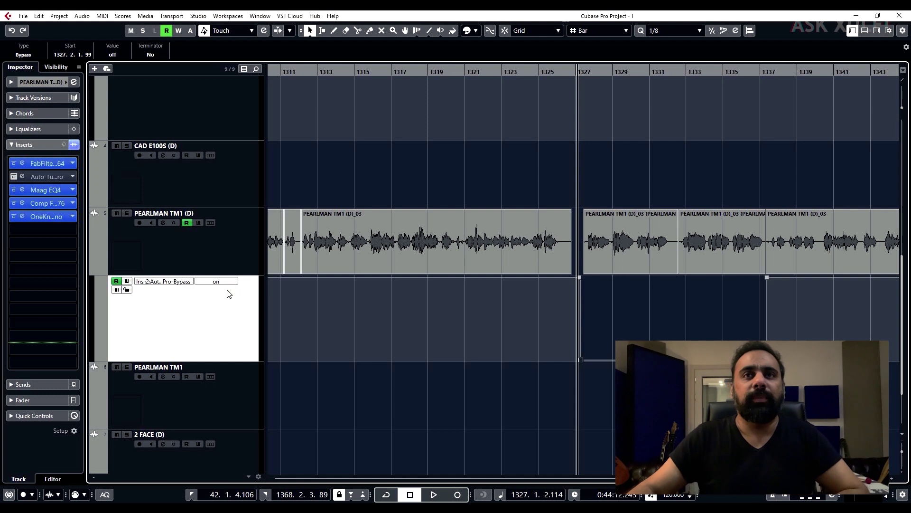
Step: Add Retune Speed automation points at bar 1332, holding 20 and then changing to 106, and play the passage
click(180, 283)
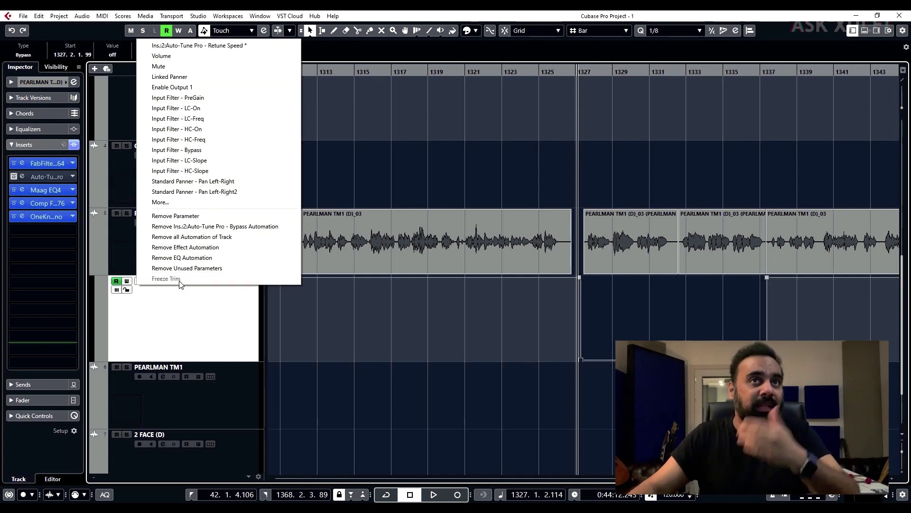
click(211, 45)
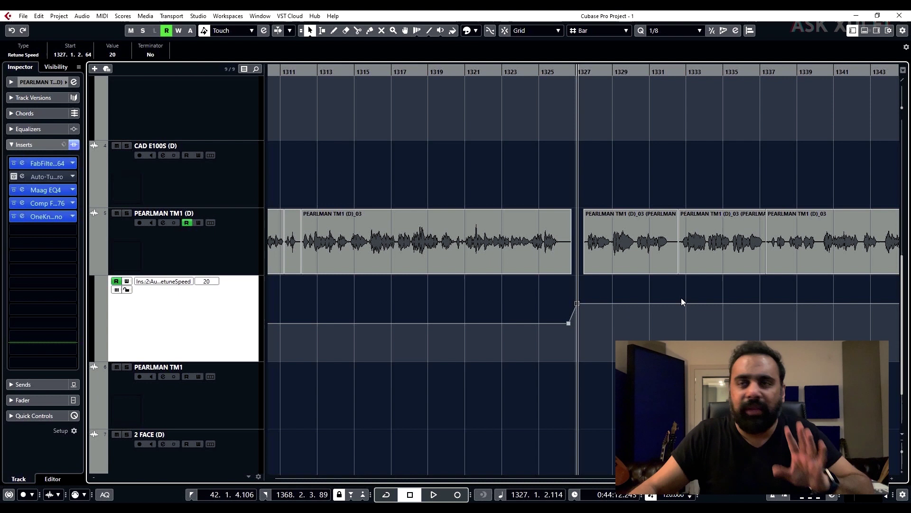
click(671, 304)
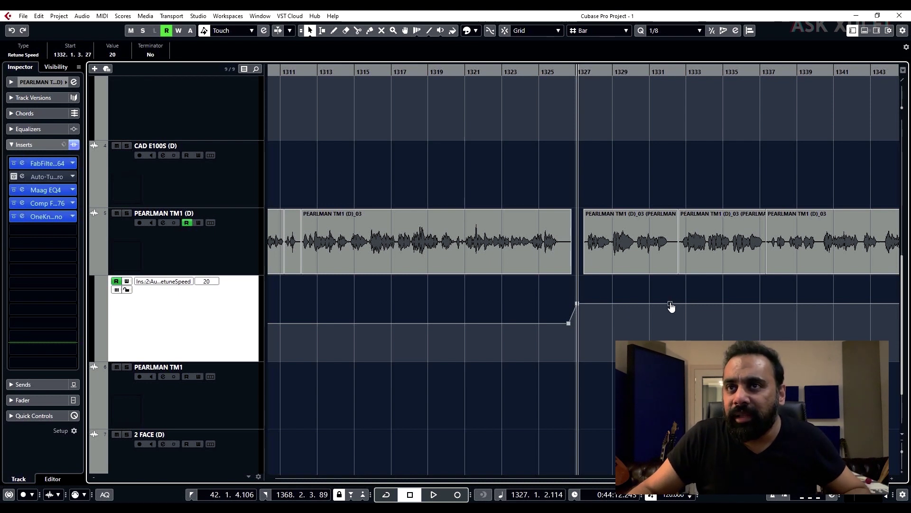
drag(679, 302, 683, 334)
key(space)
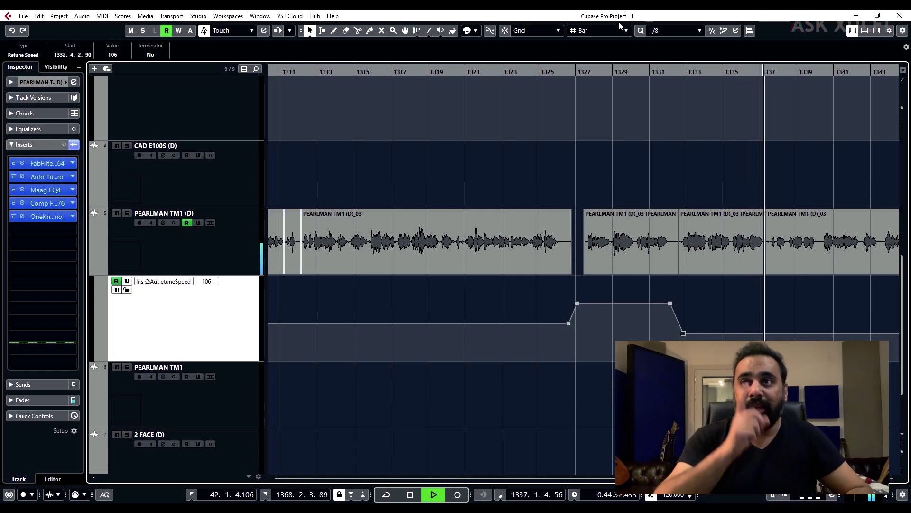
key(space)
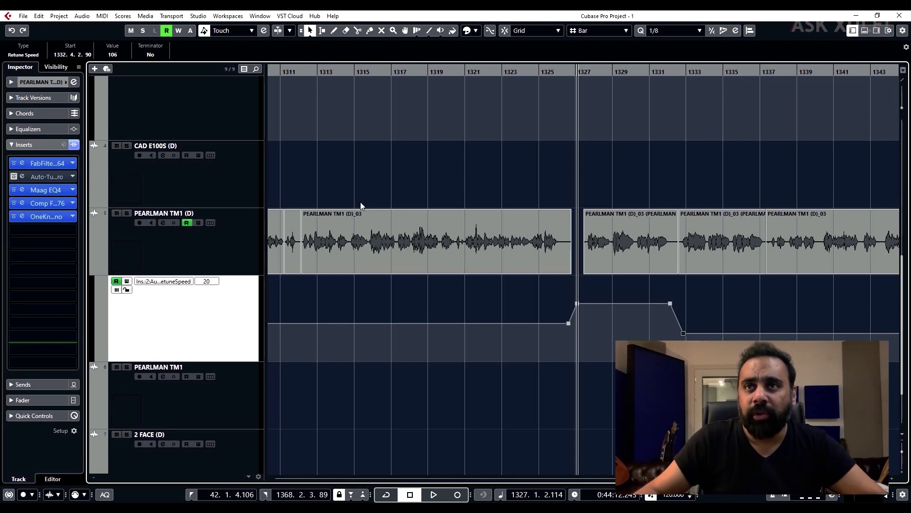
Step: Examine the first vocal event after bar 1327 in a separate Sample Editor window with VariAudio editing on, and close the editor
double_click(648, 254)
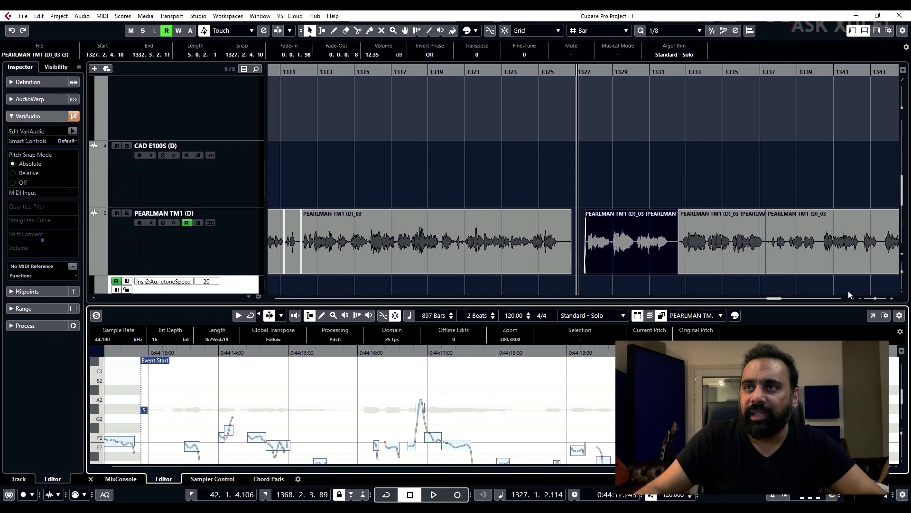
click(873, 314)
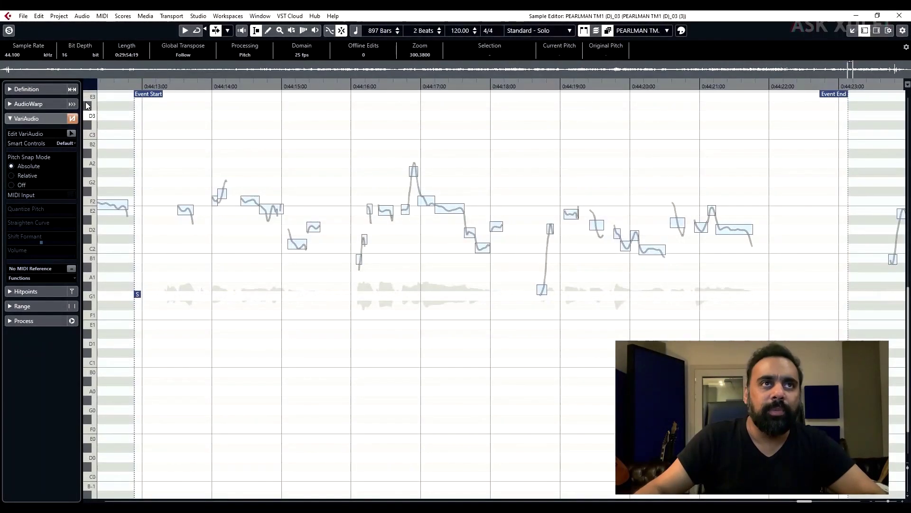
click(71, 134)
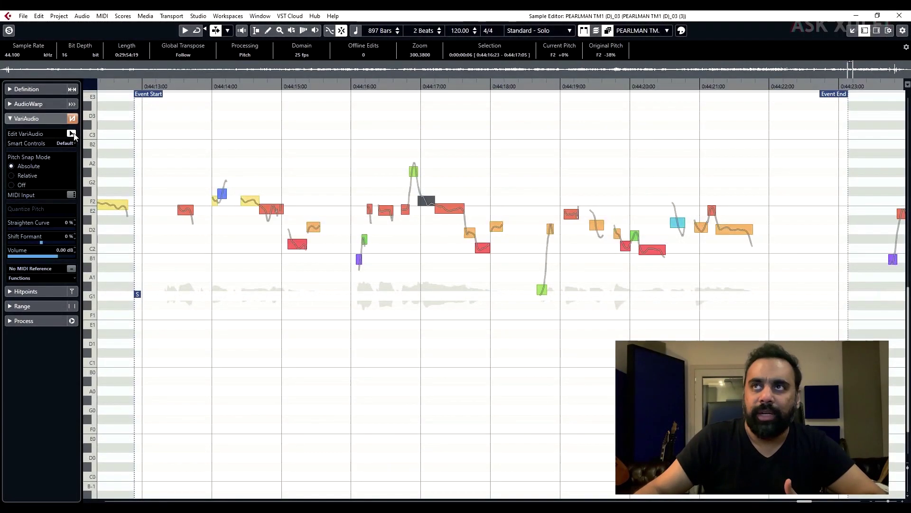
click(900, 18)
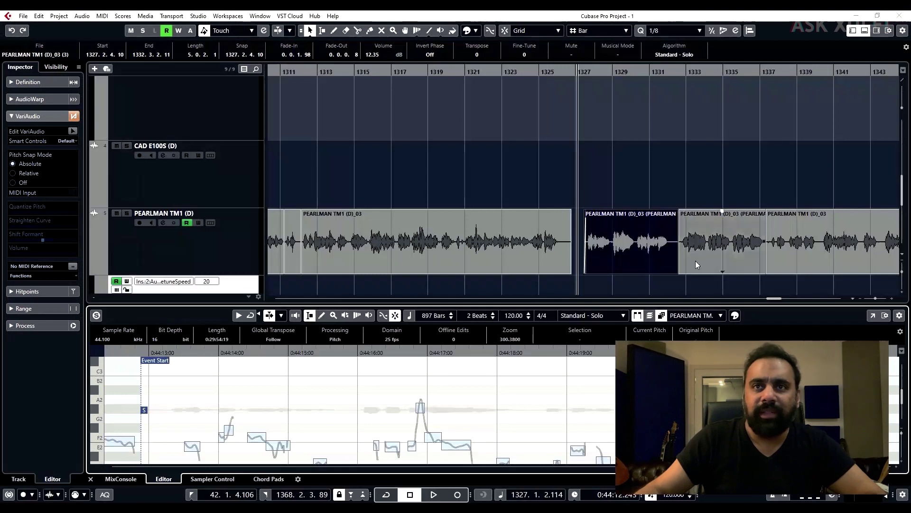
click(91, 479)
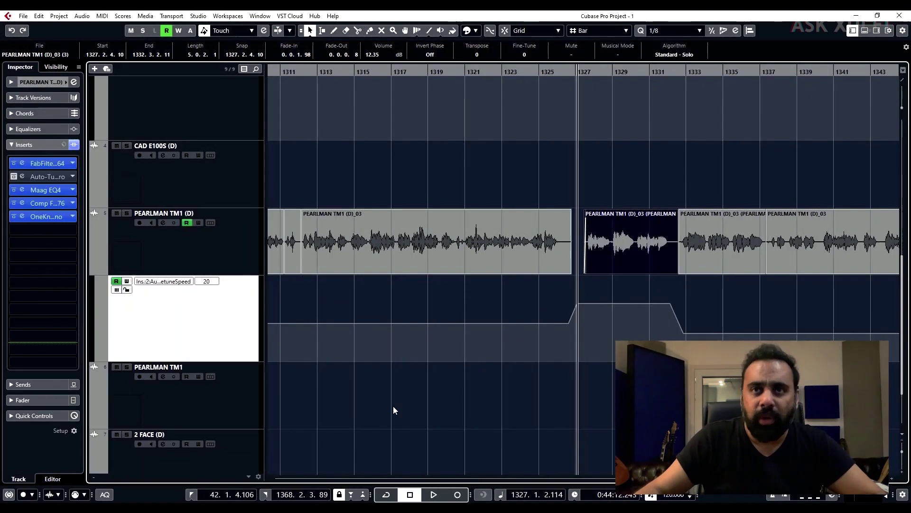